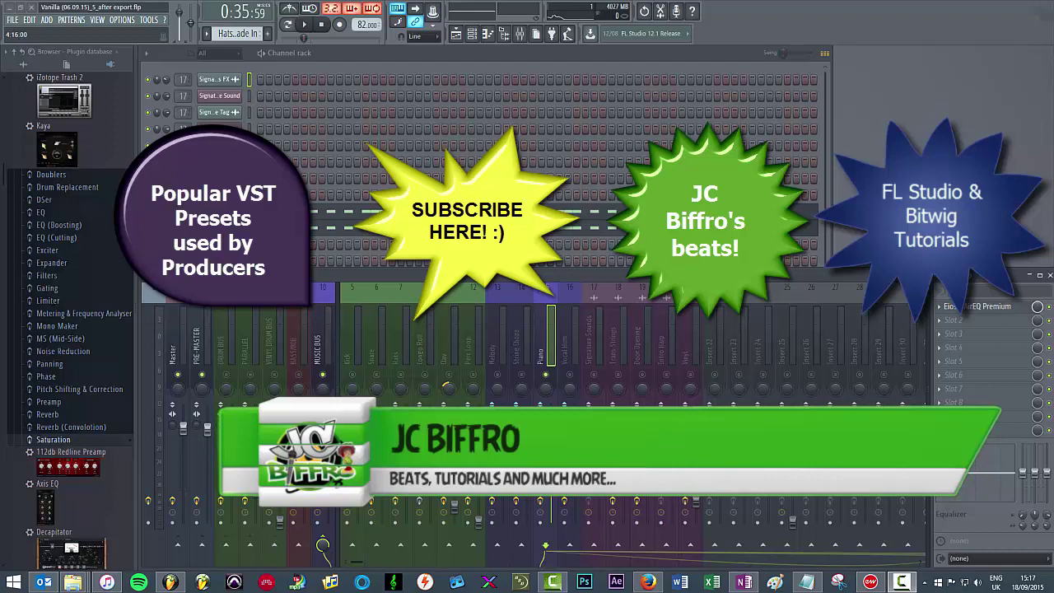
Arm the Piano insert to record to 'Vanilla (06.09.15)_5_after export_Piano.wav'.
key(F6)
key(F9)
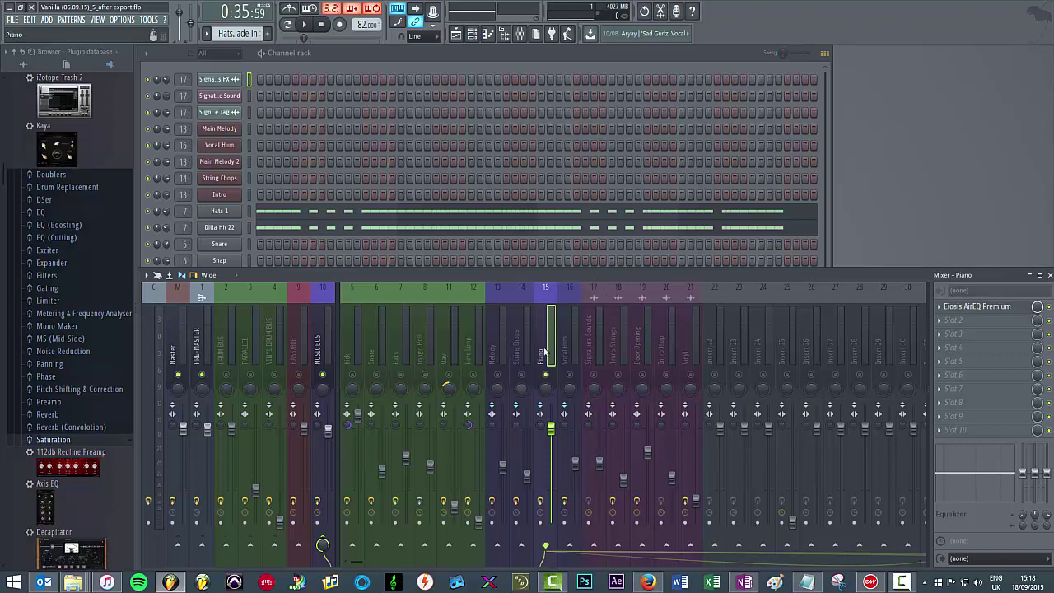
click(541, 522)
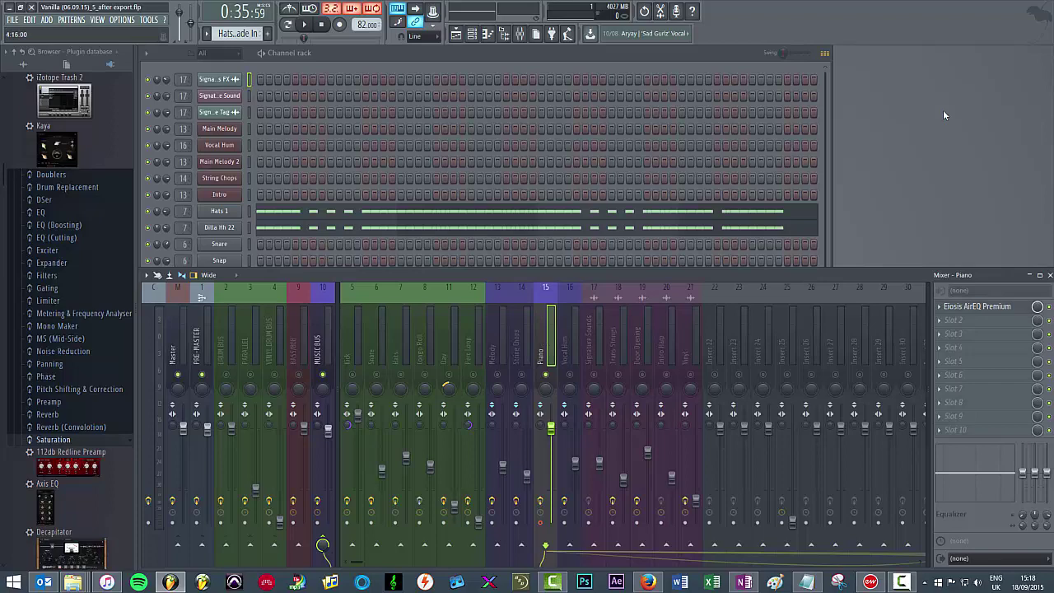
Start song playback, then reselect the Piano insert track in the mixer.
key(F6)
key(space)
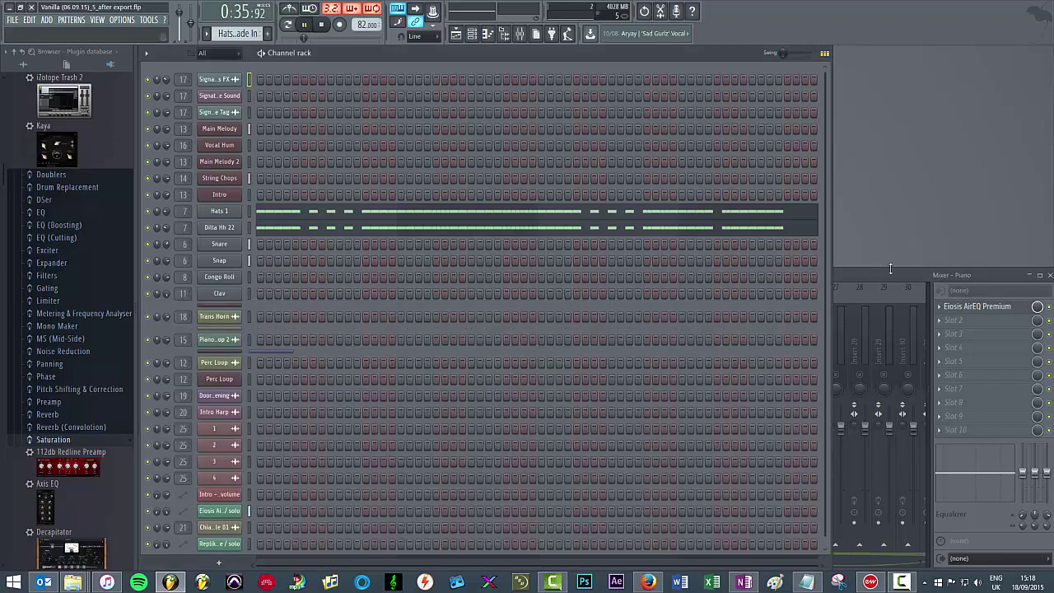
click(884, 277)
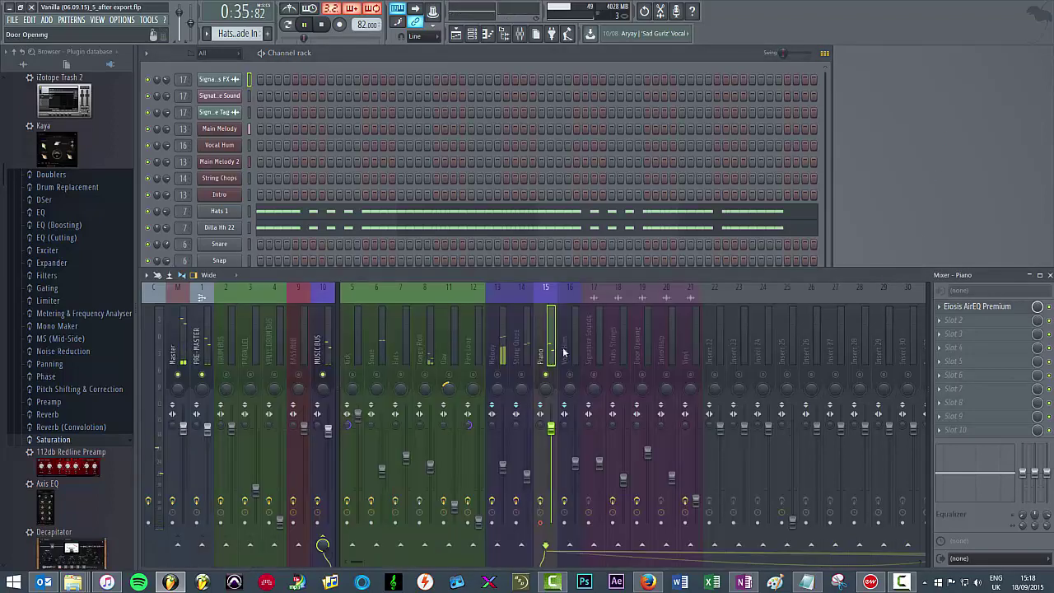
click(181, 428)
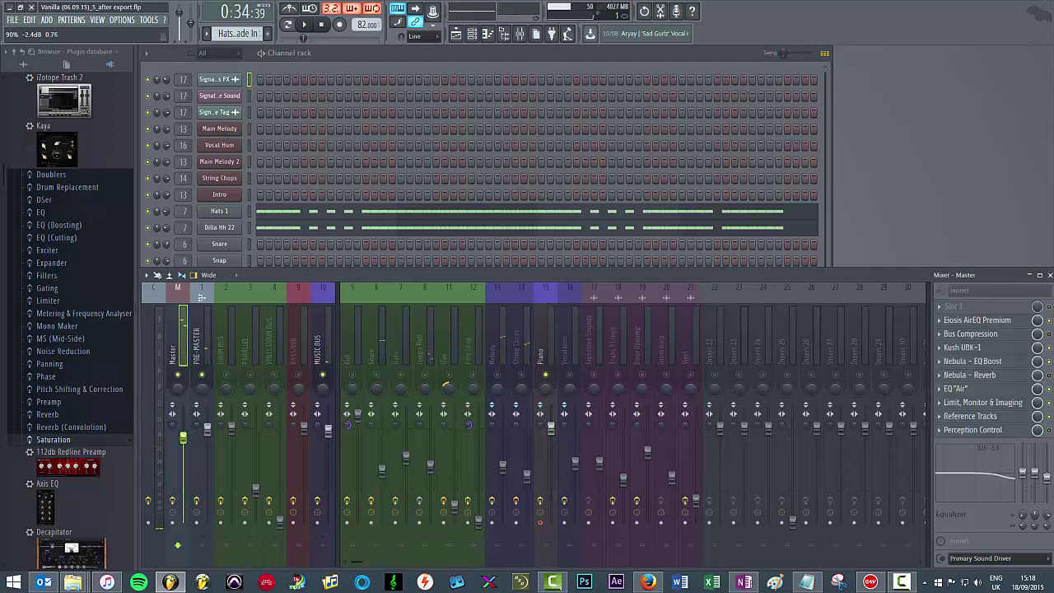
key(F6)
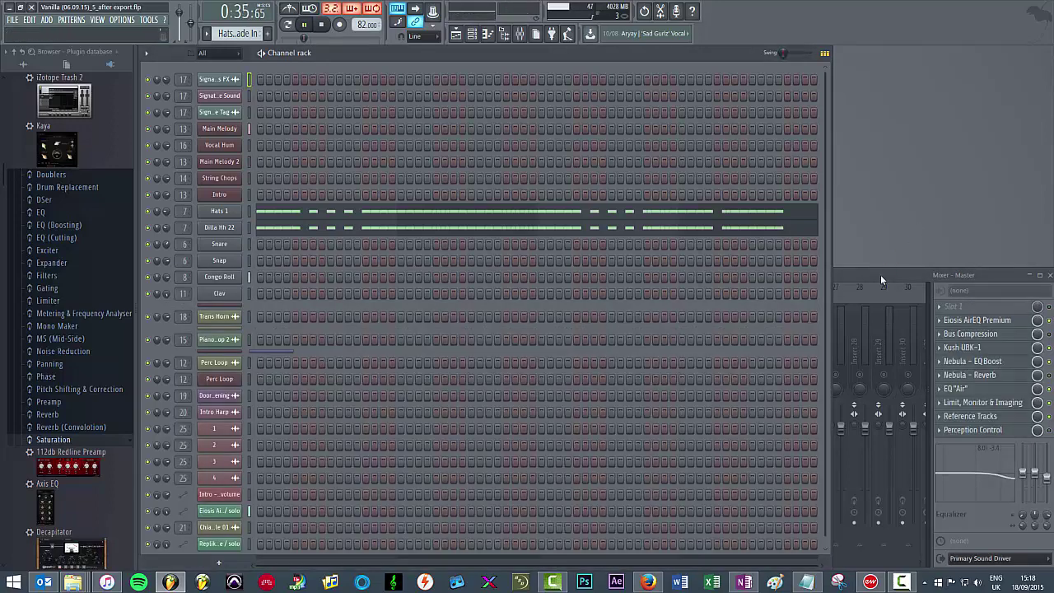
click(880, 274)
key(F6)
click(883, 270)
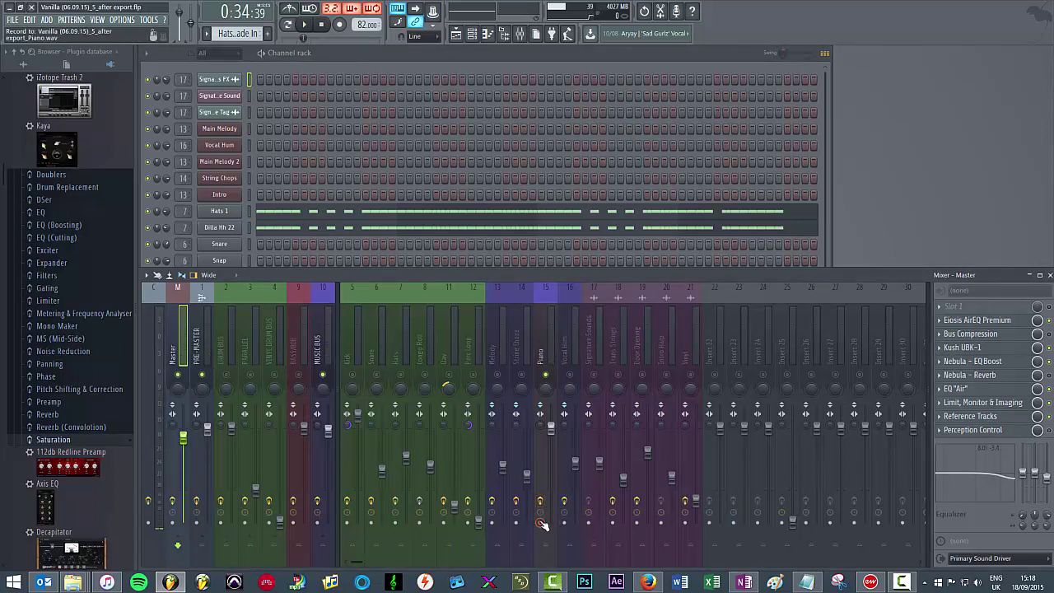
click(550, 353)
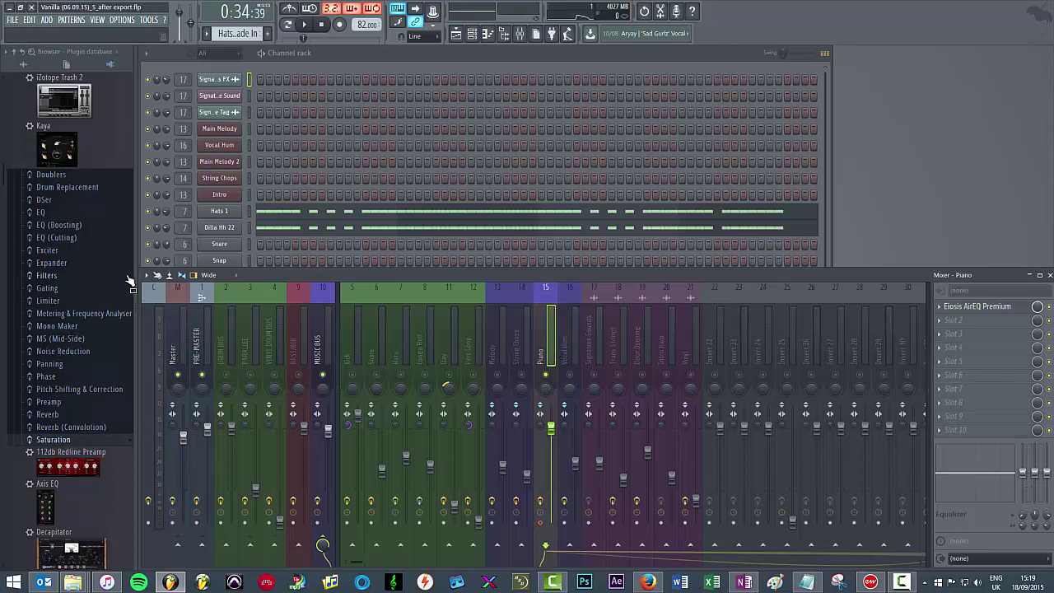
Turn off Auto-unarm in the mixer's disk recording options.
click(148, 276)
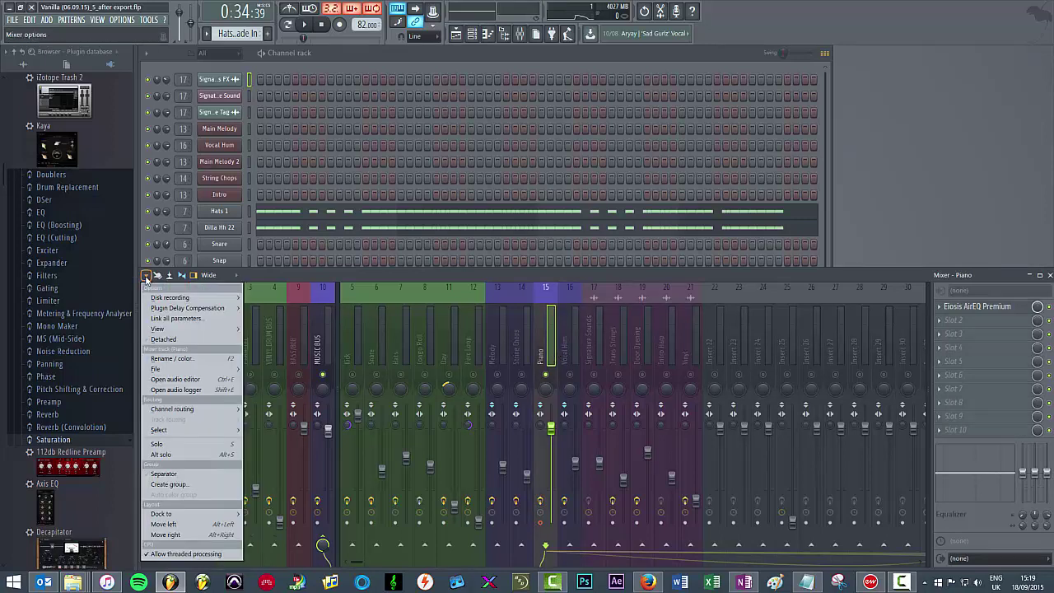
mouse_move(186, 303)
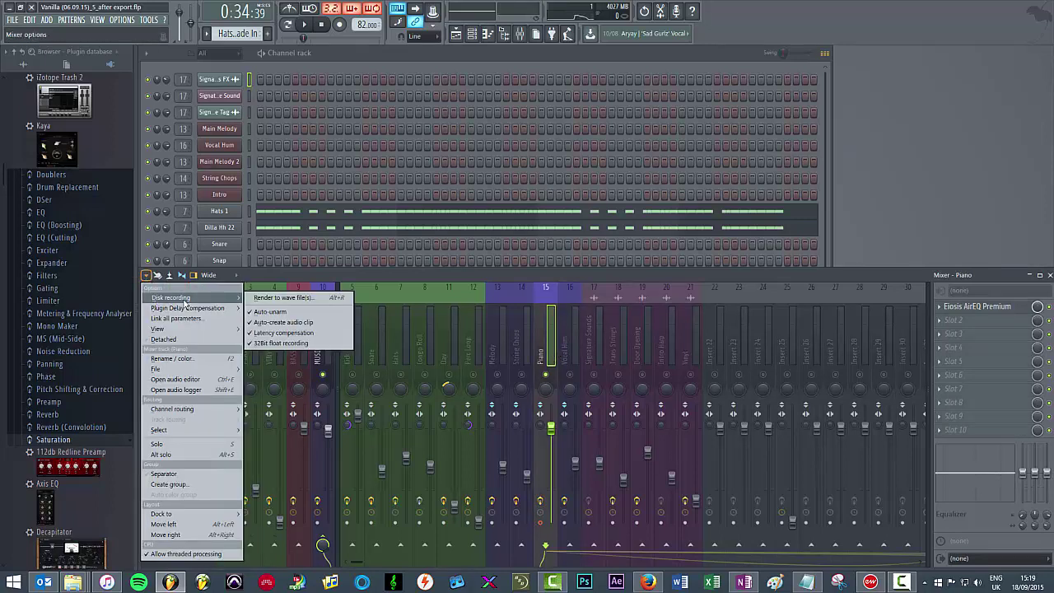
click(319, 313)
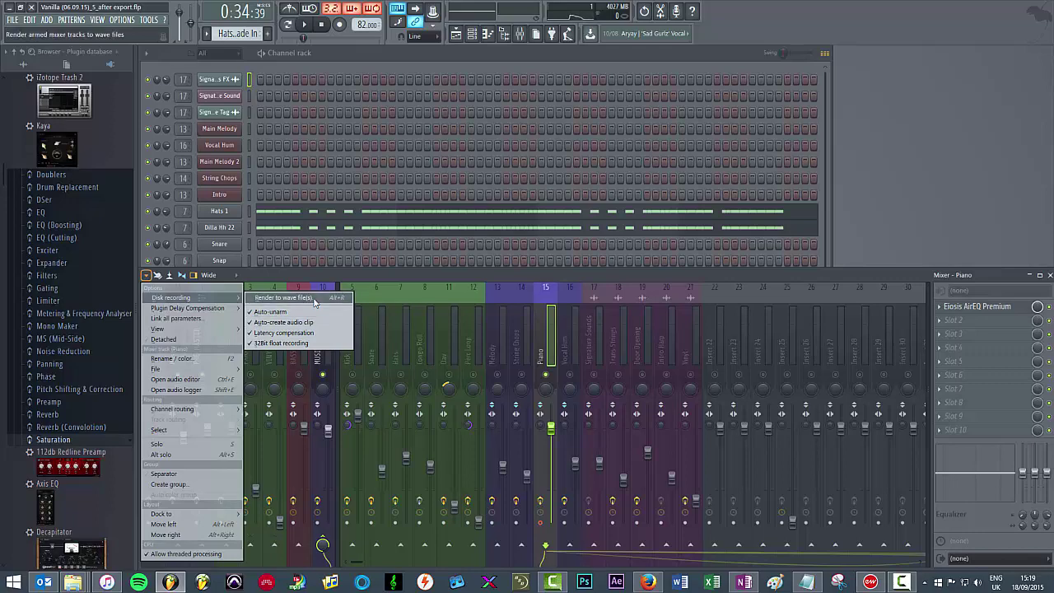
Render the armed Piano track to a 32Bit float WAV file.
click(283, 297)
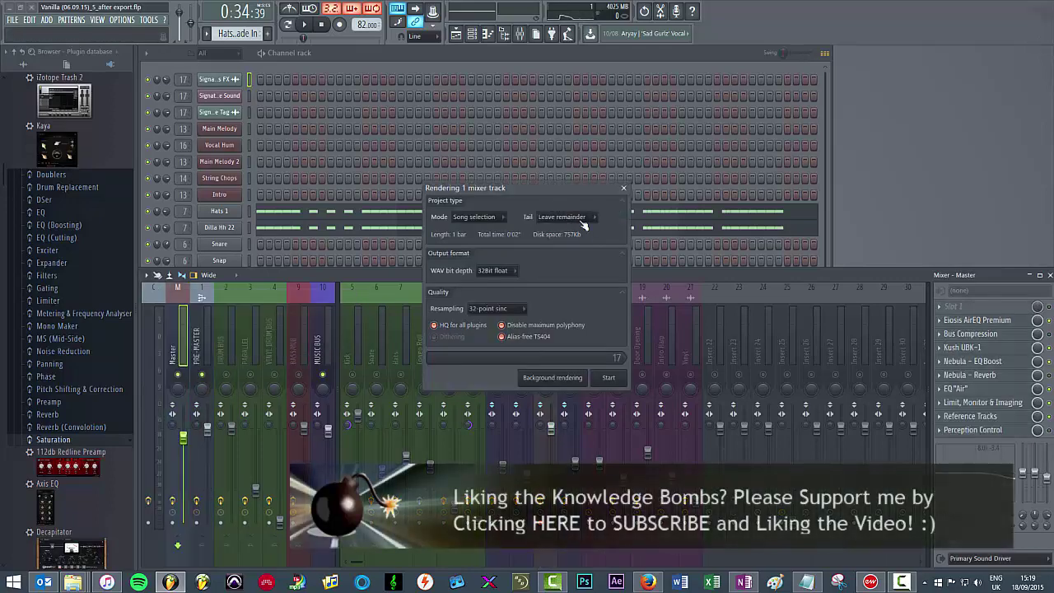
drag(526, 191, 527, 195)
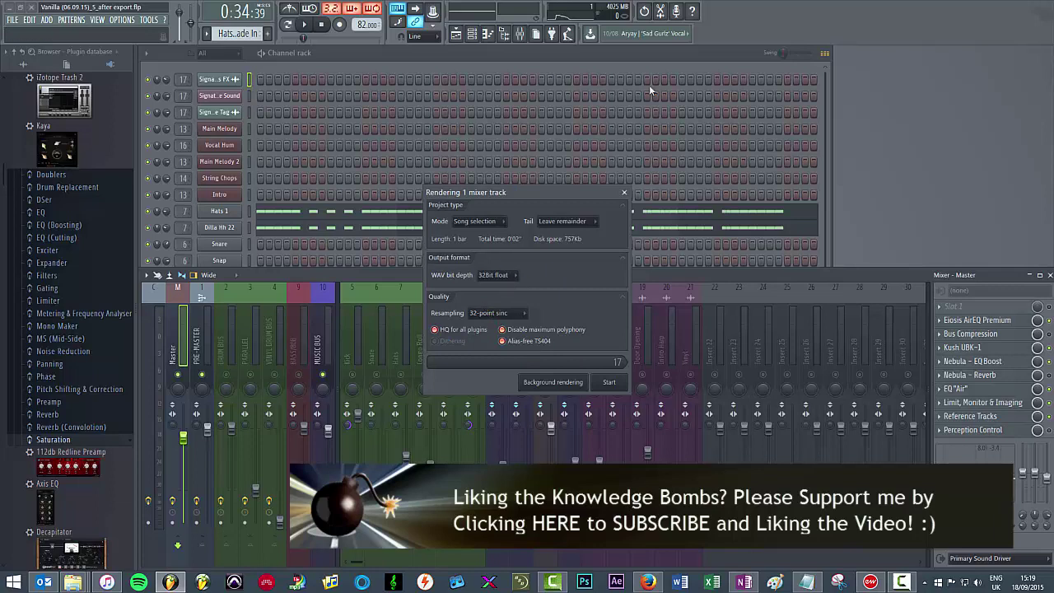
click(514, 275)
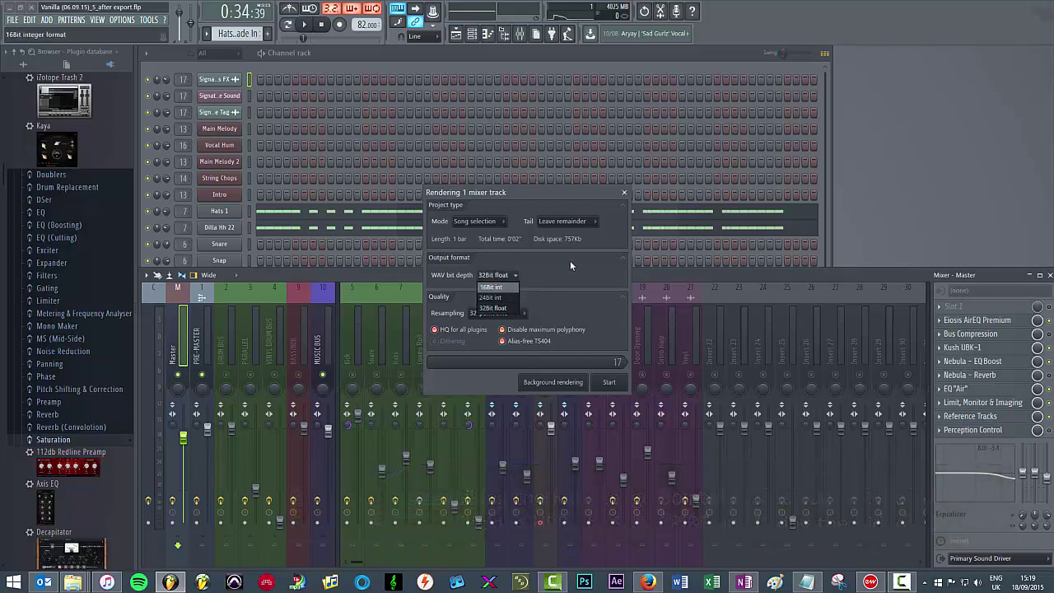
click(494, 306)
click(609, 383)
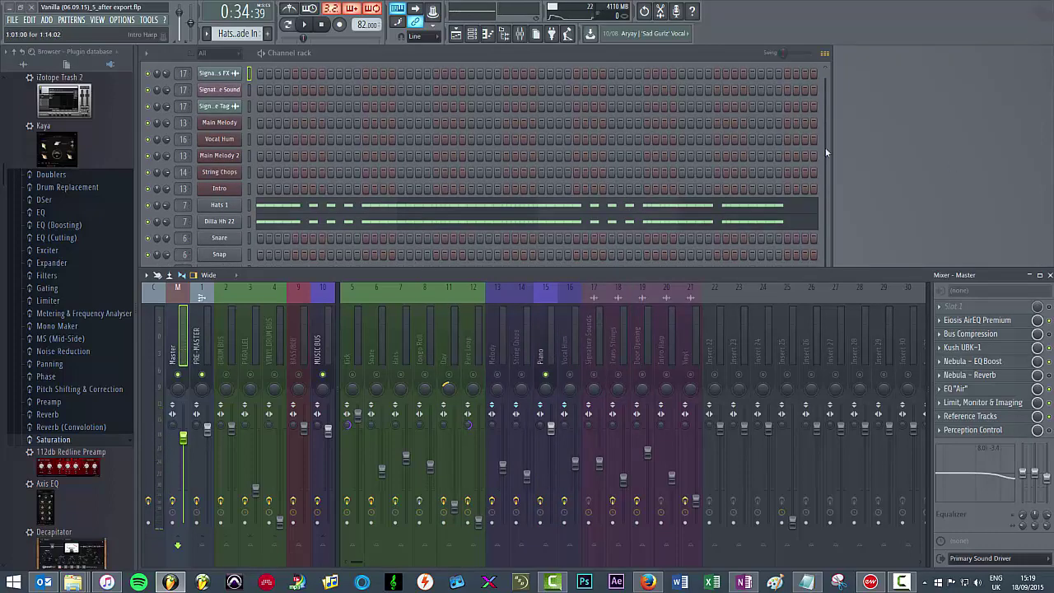
Open the rendered Piano sample channel's settings, normalize it, then undo the normalization.
key(F9)
scroll(589, 311, down, 1)
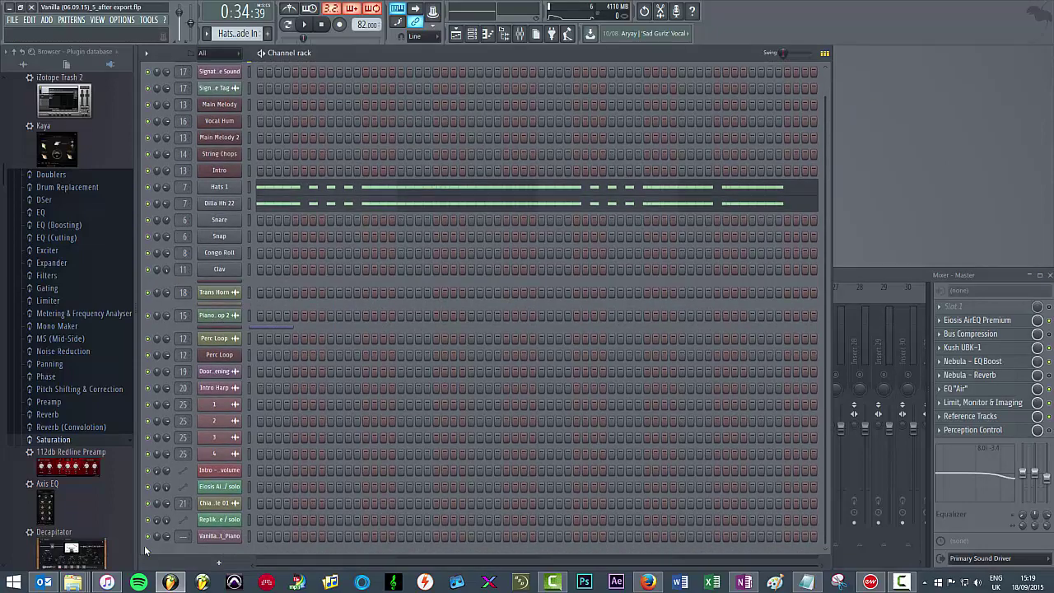
click(219, 537)
drag(249, 142, 496, 150)
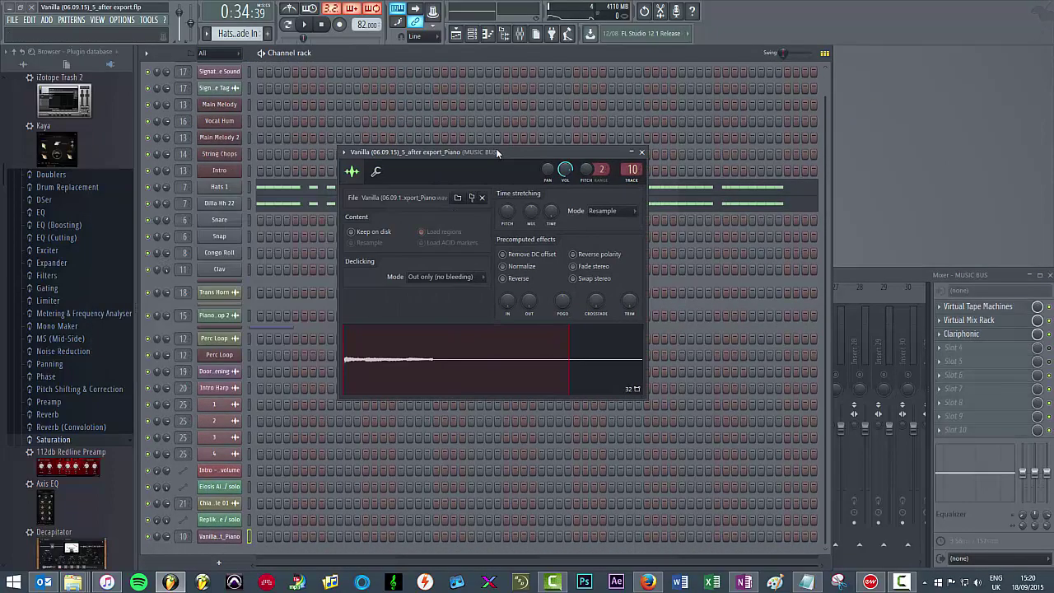
click(502, 266)
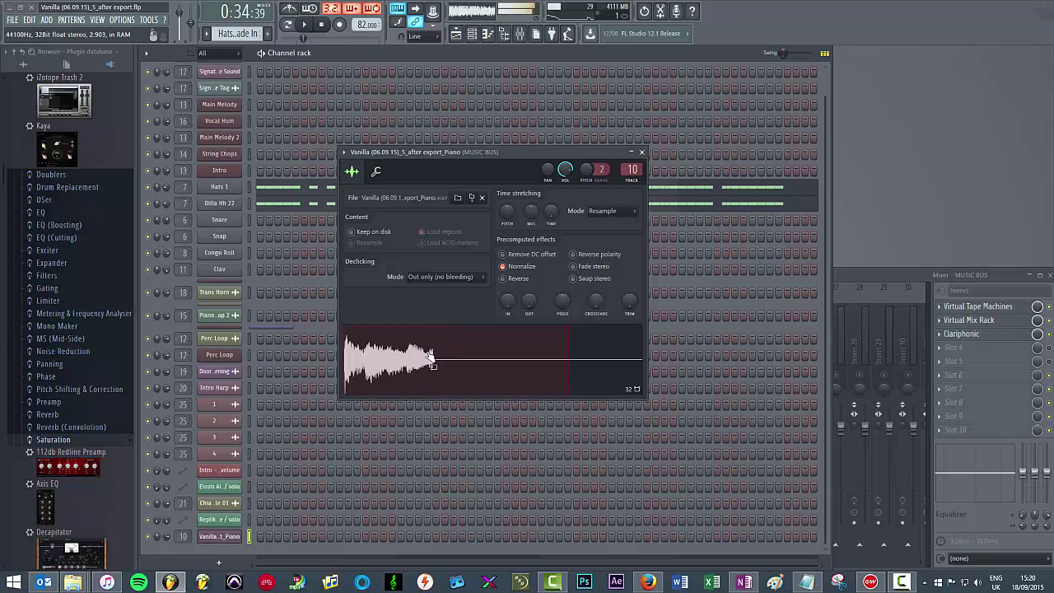
key(ctrl+z)
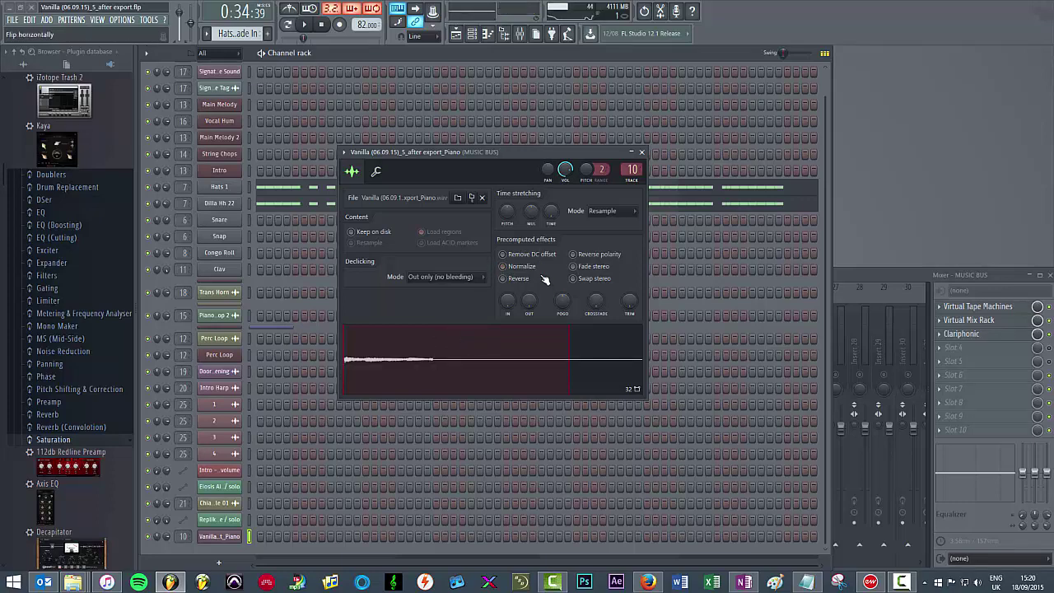
Show the mixer beside the sample settings, play and stop the song, and preview the sample.
key(F9)
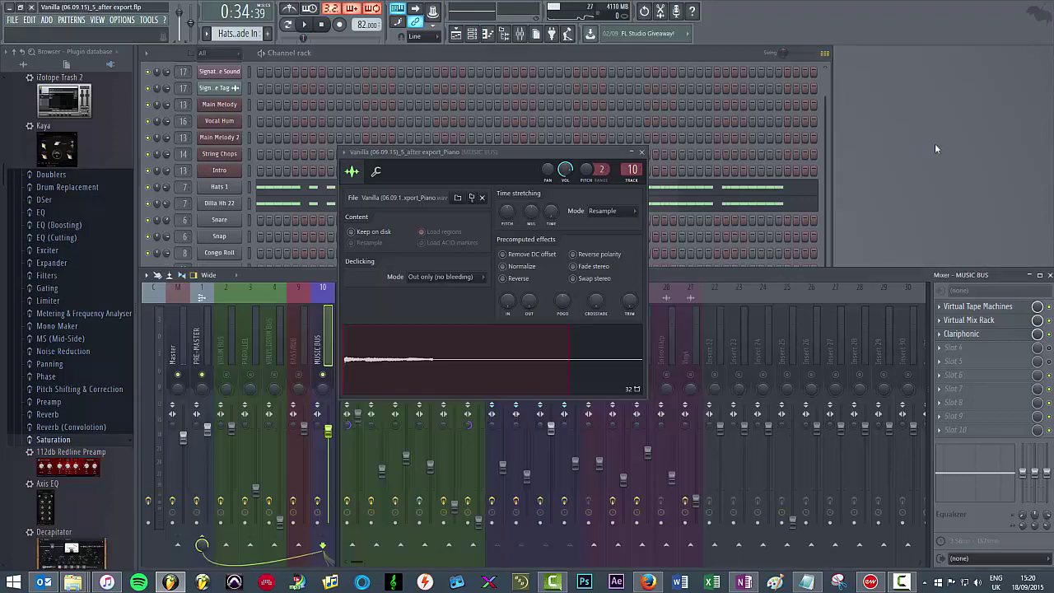
drag(571, 151, 437, 122)
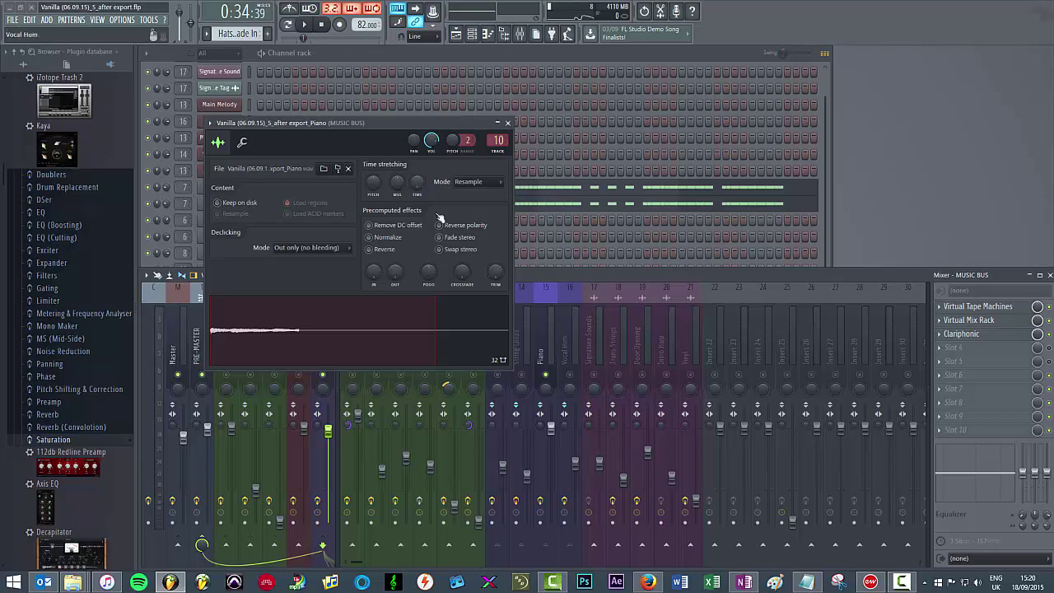
drag(345, 143, 335, 136)
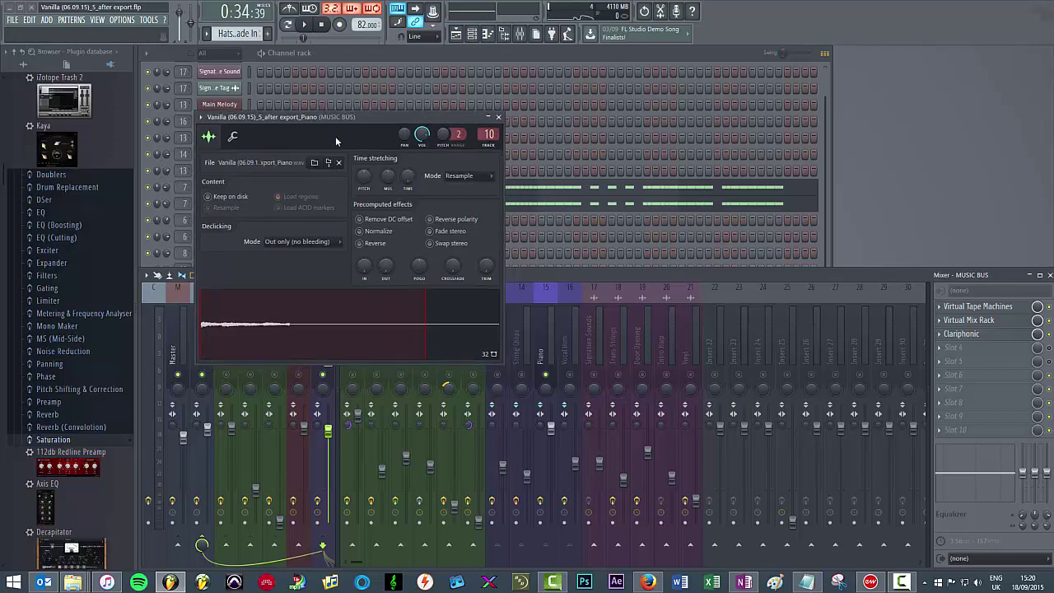
click(304, 25)
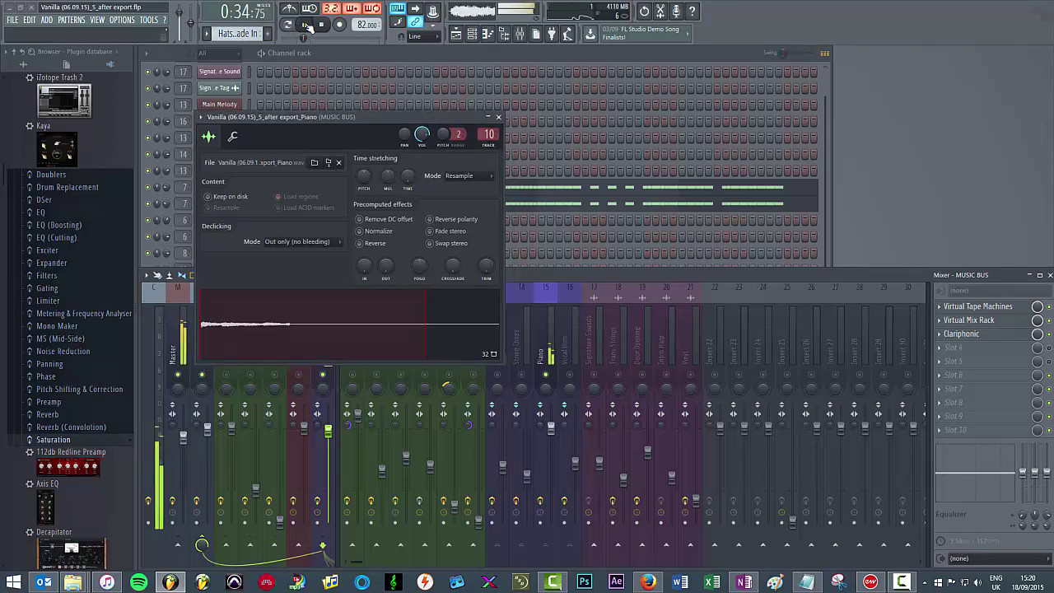
click(306, 26)
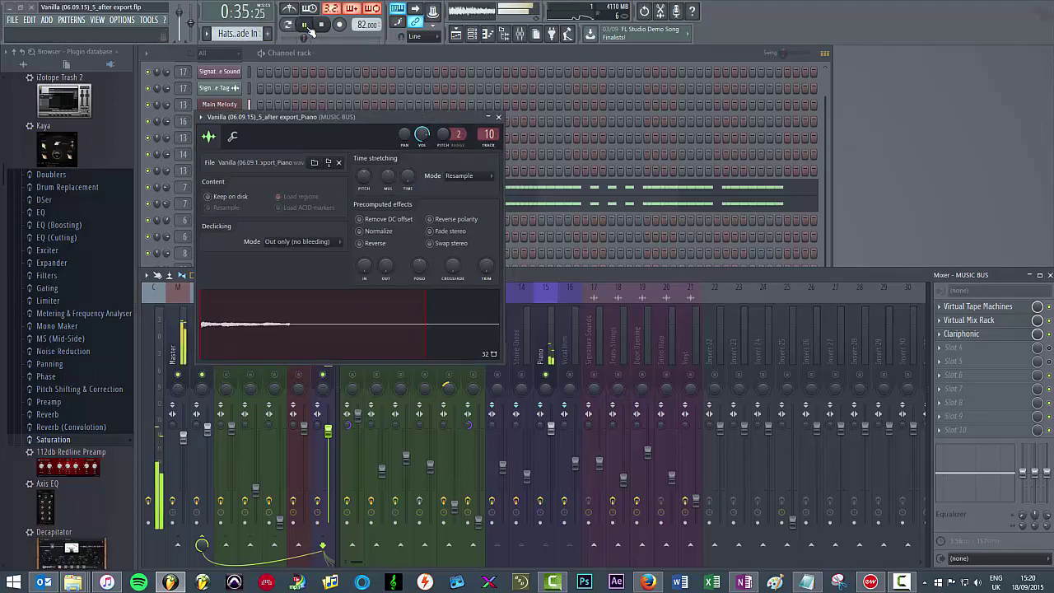
click(311, 326)
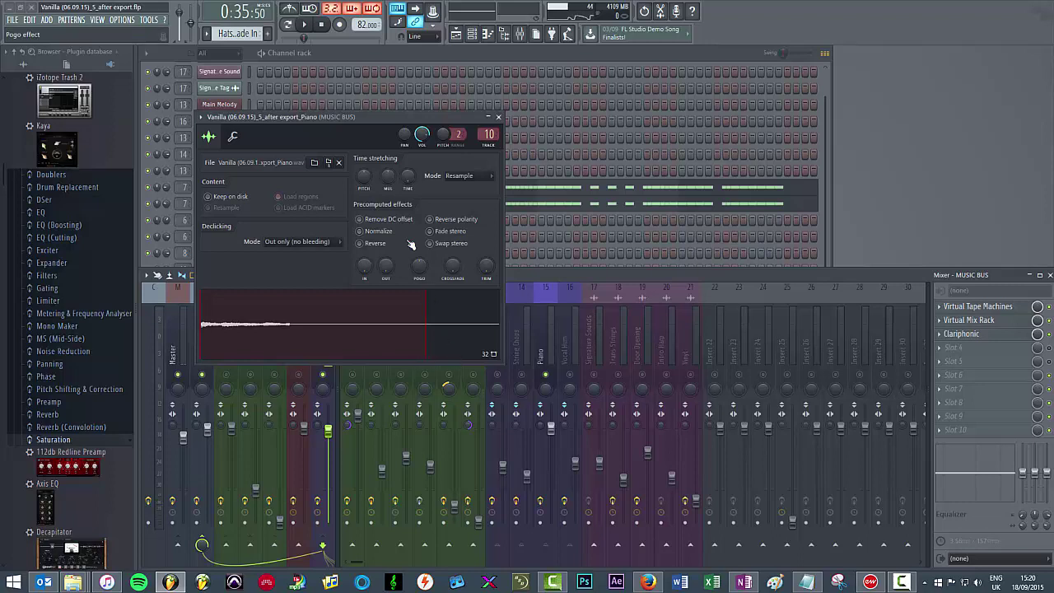
Raise the Piano sample channel's volume to 137% and close its settings.
click(234, 137)
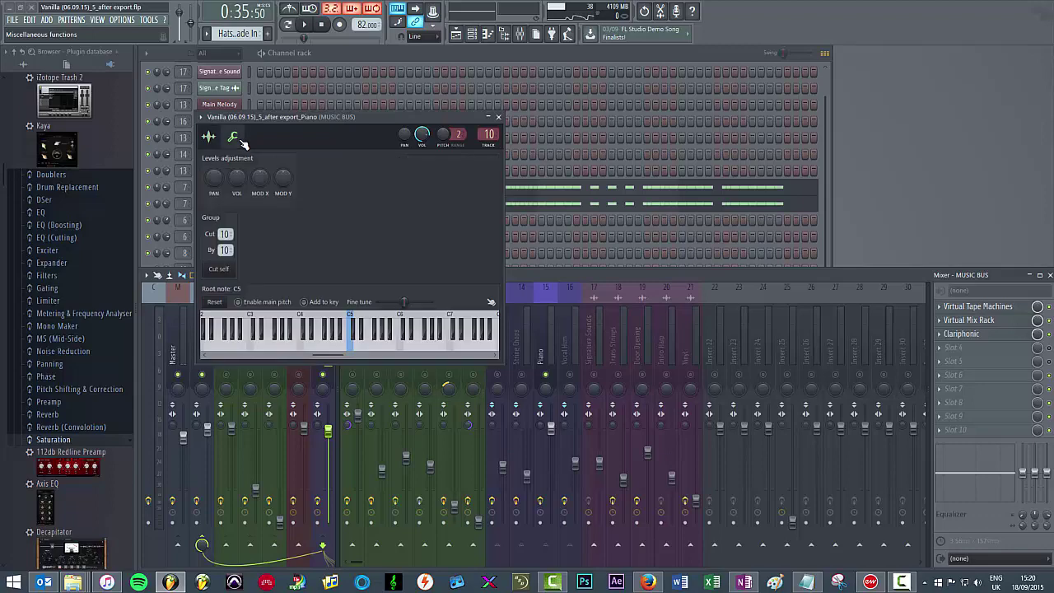
key(F6)
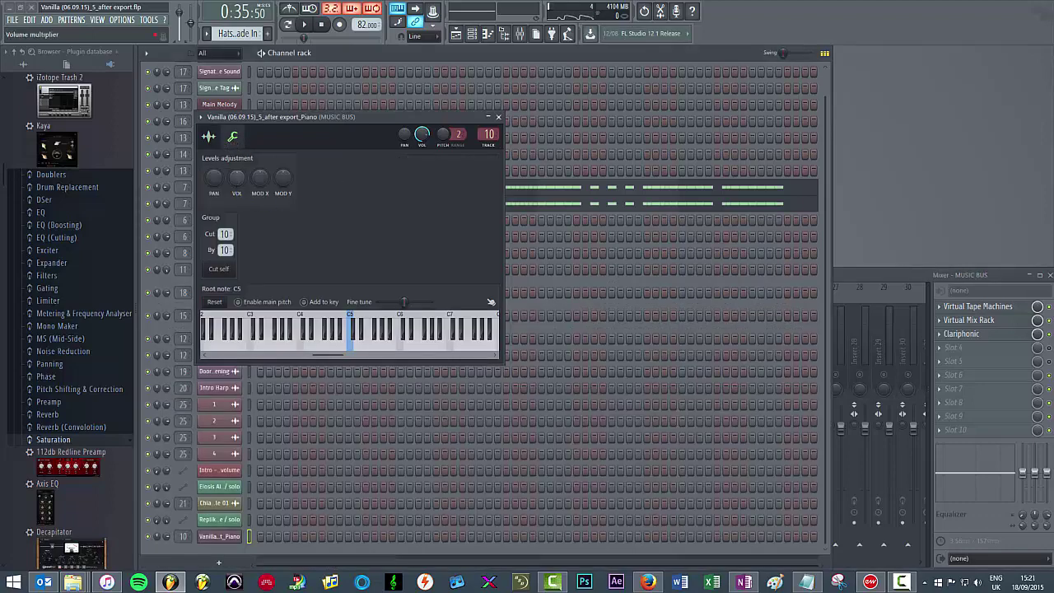
drag(236, 176, 236, 151)
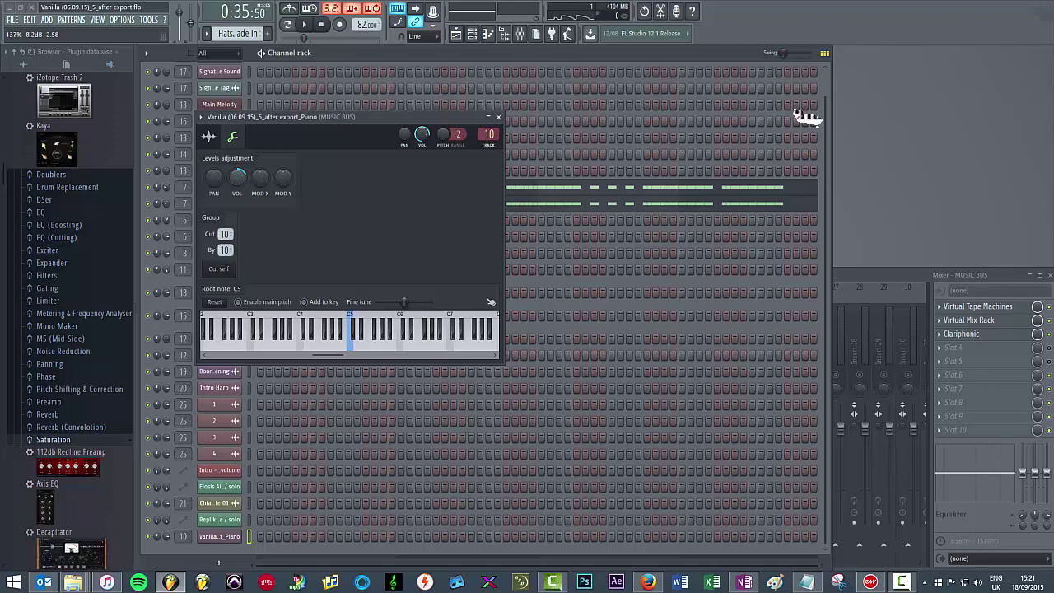
drag(236, 176, 236, 172)
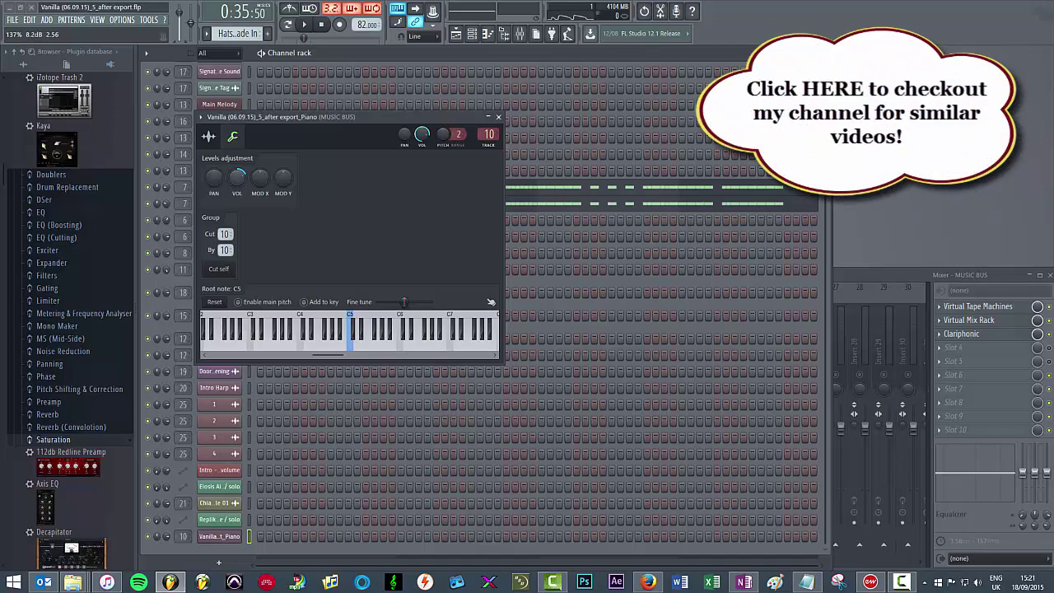
click(499, 117)
Play the song to check loudness, then reopen the sample's waveform settings.
click(304, 24)
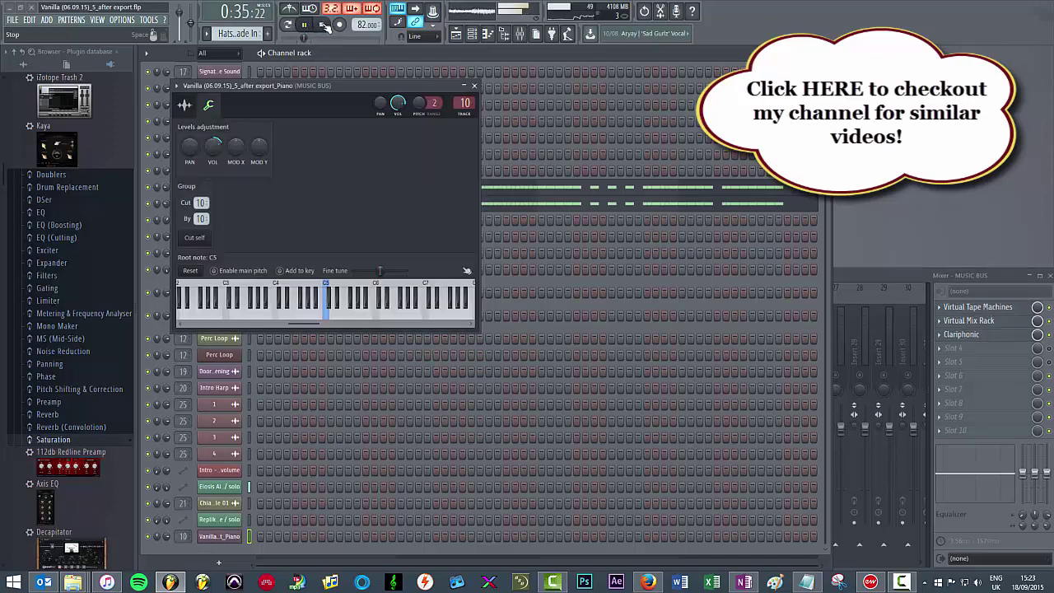
click(323, 25)
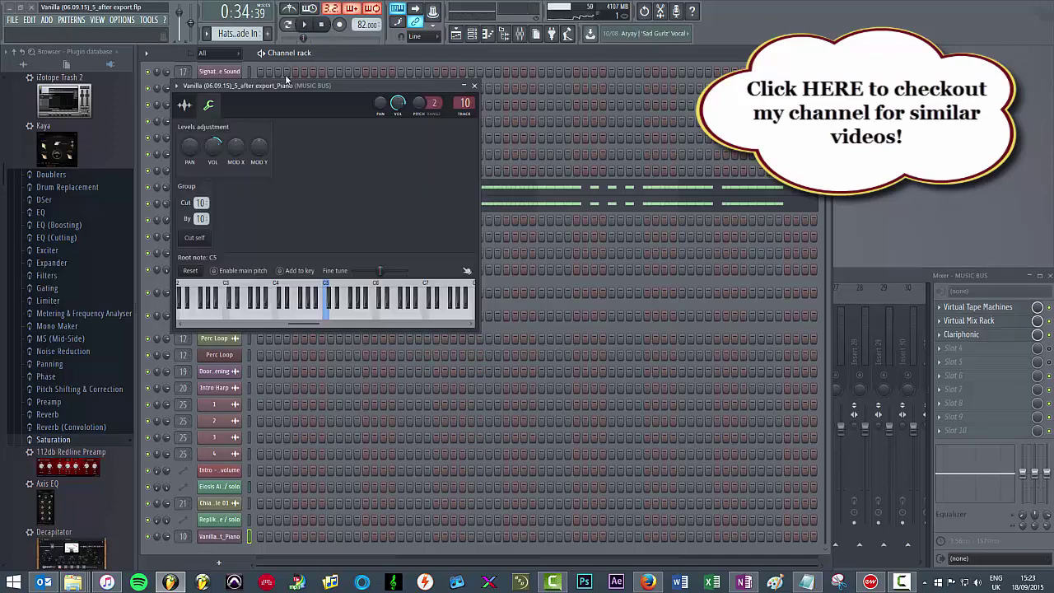
click(185, 104)
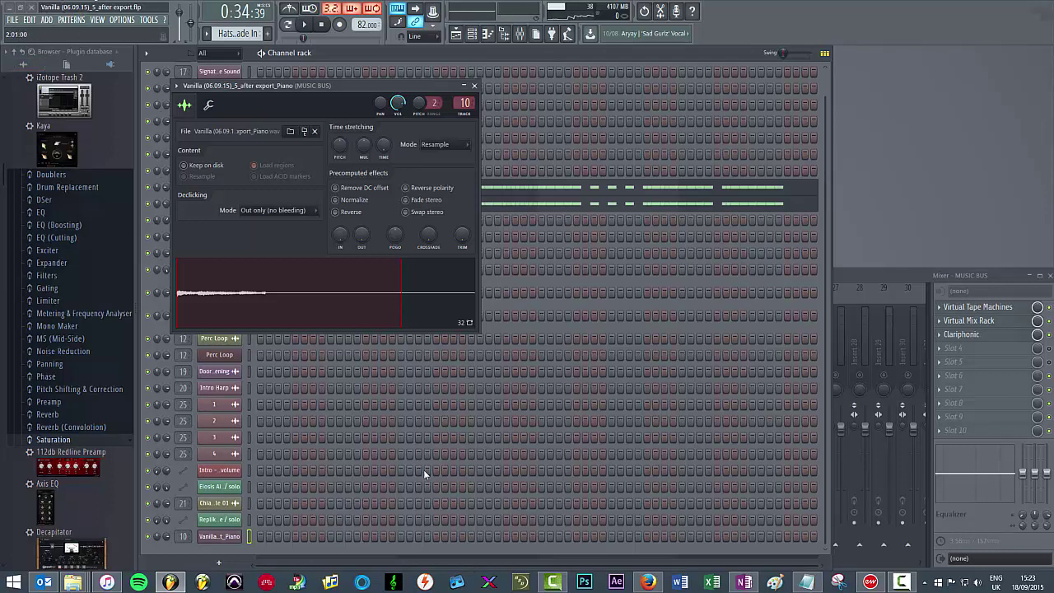
drag(334, 87, 417, 83)
Choose Tools > Macros > Switch smart disable for all plugins.
click(124, 20)
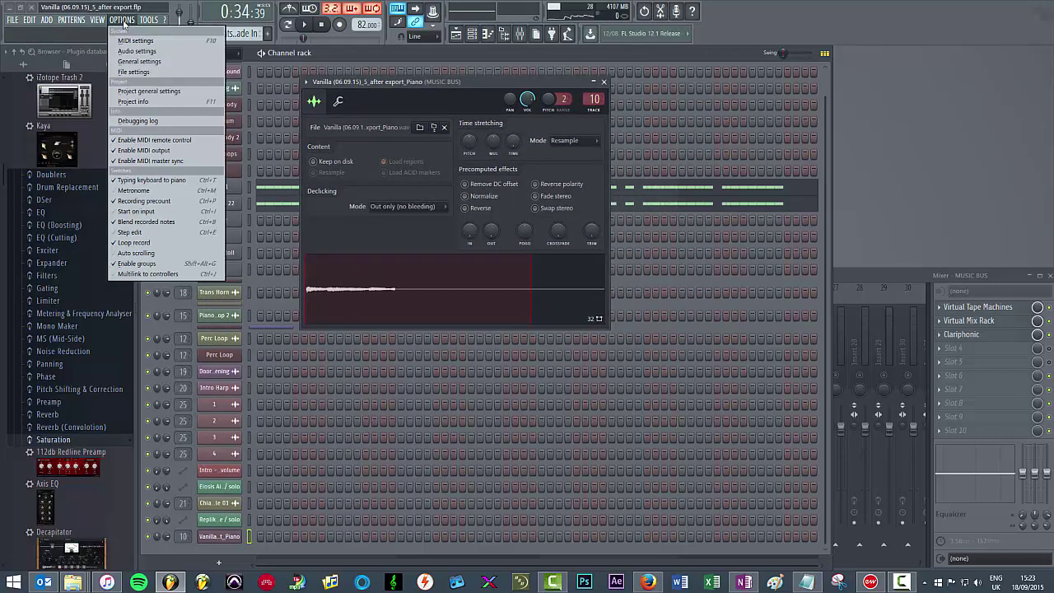
mouse_move(148, 19)
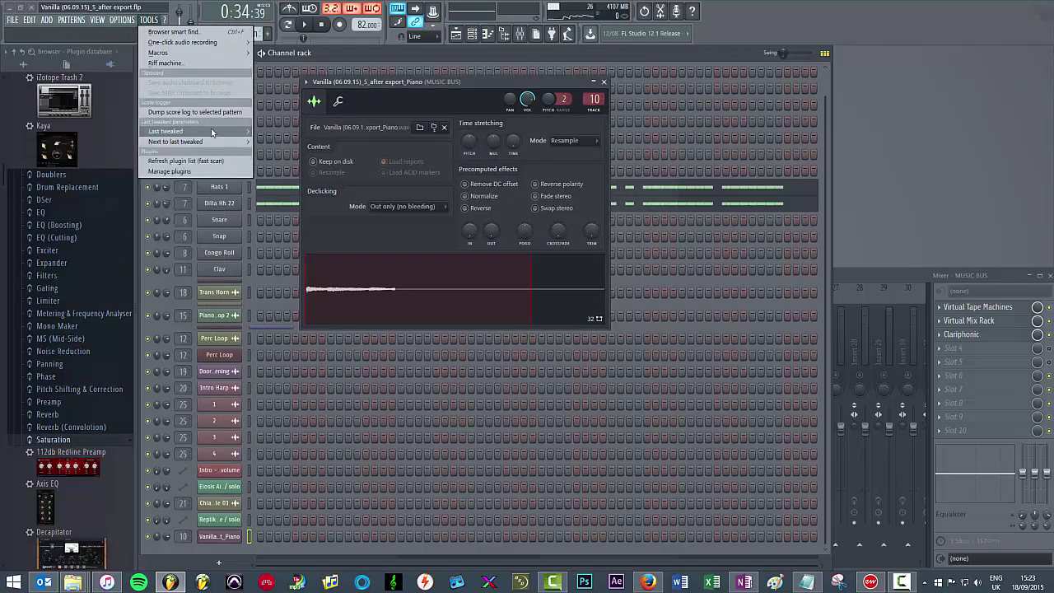
mouse_move(222, 53)
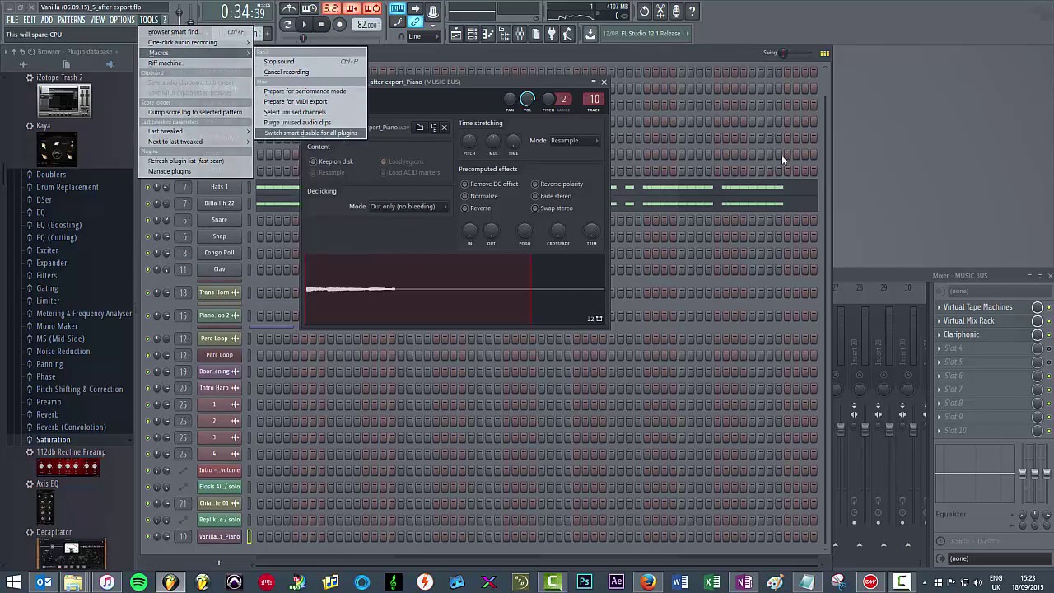
click(823, 110)
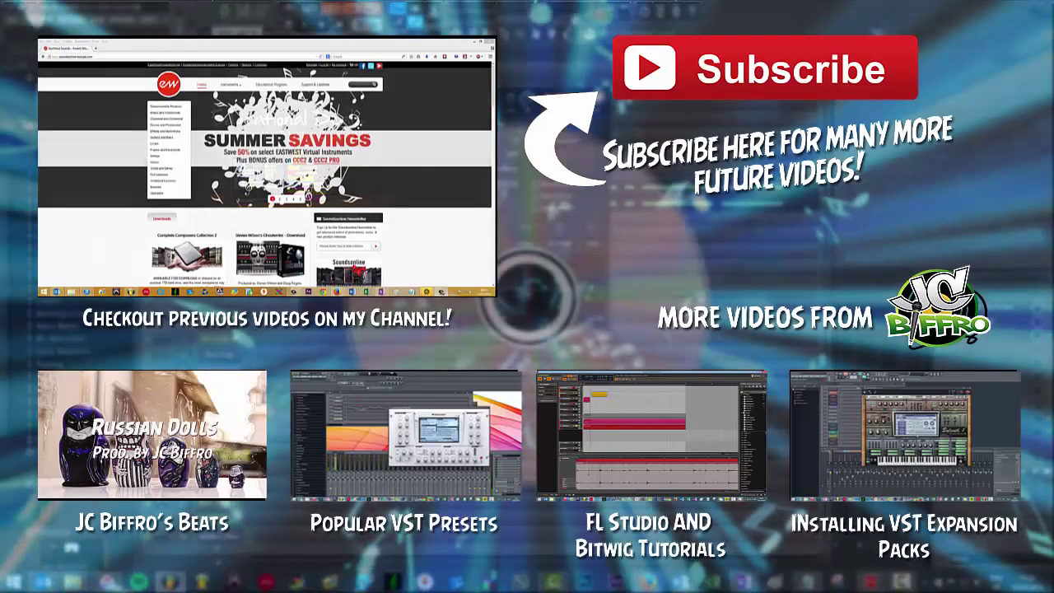